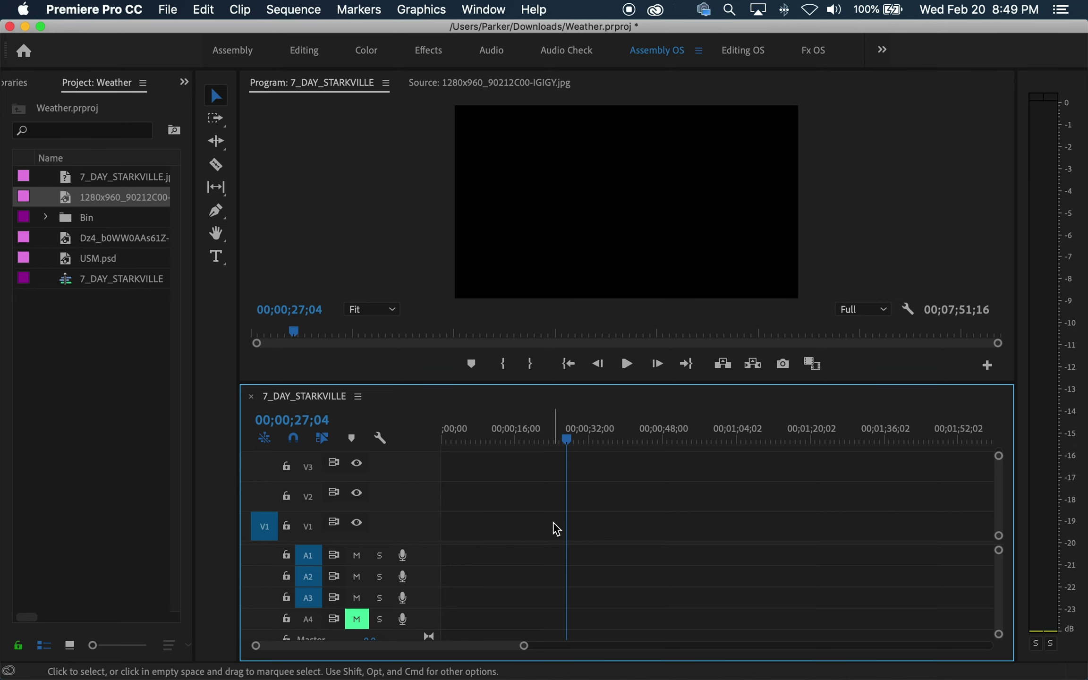
Place the 1280x960 El Chapo 'GUILTY' image on V1 of 7_DAY_STARKVILLE near 00;00;29;09.
{"action": "left_click", "coordinate": [72, 205]}
{"action": "double_click", "coordinate": [72, 206]}
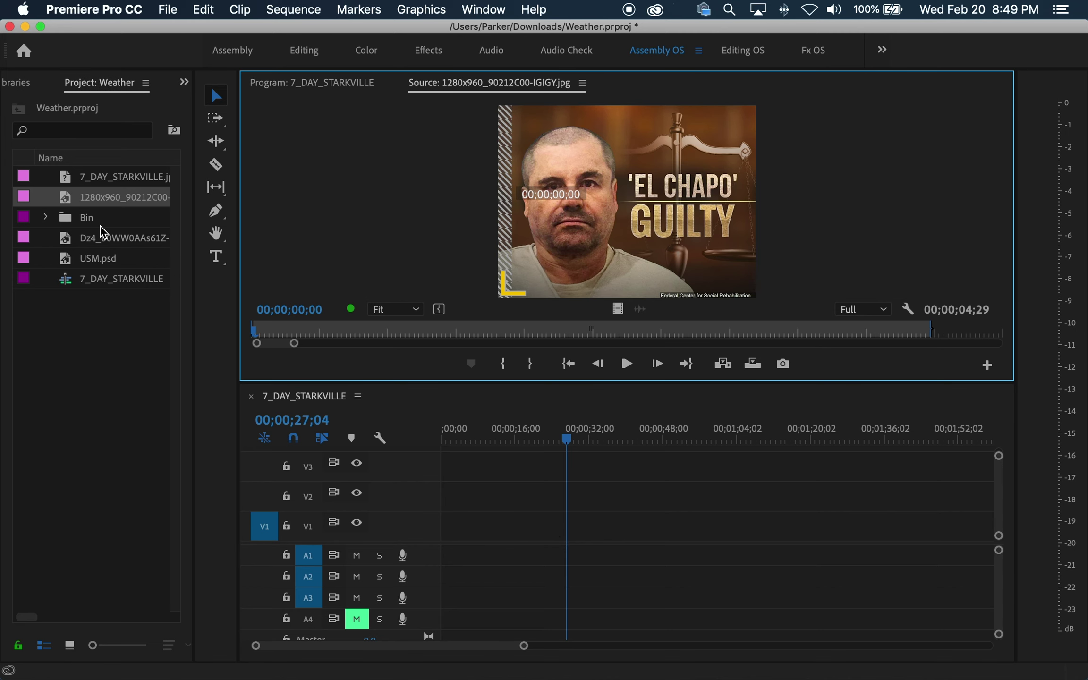
{"action": "left_click_drag", "start_coordinate": [71, 204], "coordinate": [574, 528]}
{"action": "left_click_drag", "start_coordinate": [580, 441], "coordinate": [577, 440]}
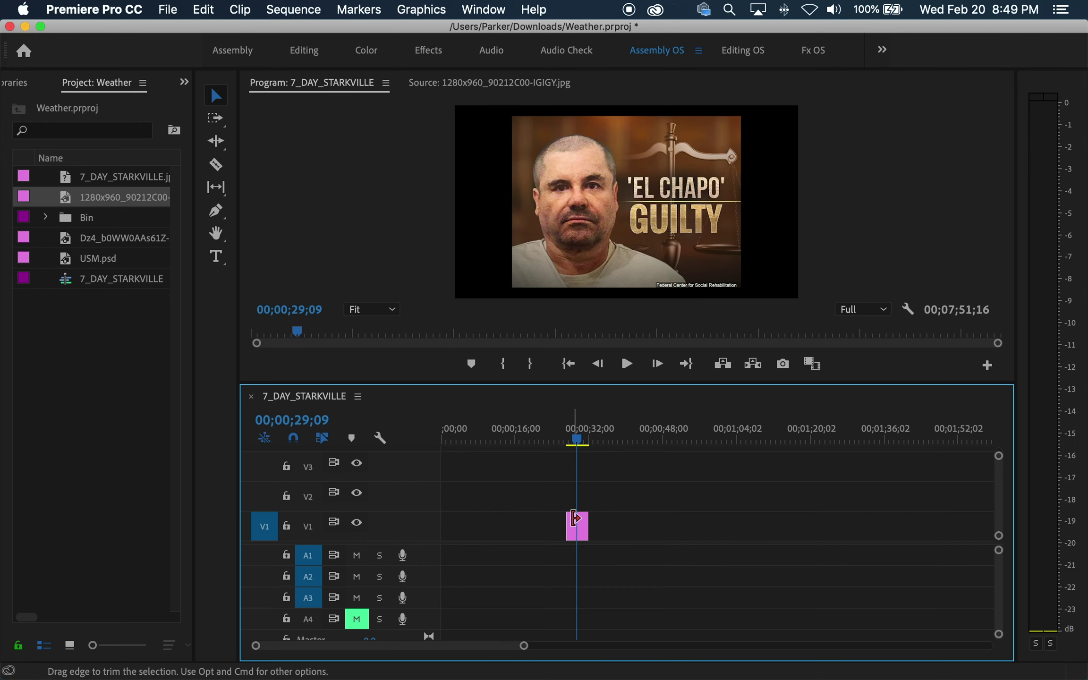
{"action": "right_click", "coordinate": [577, 525]}
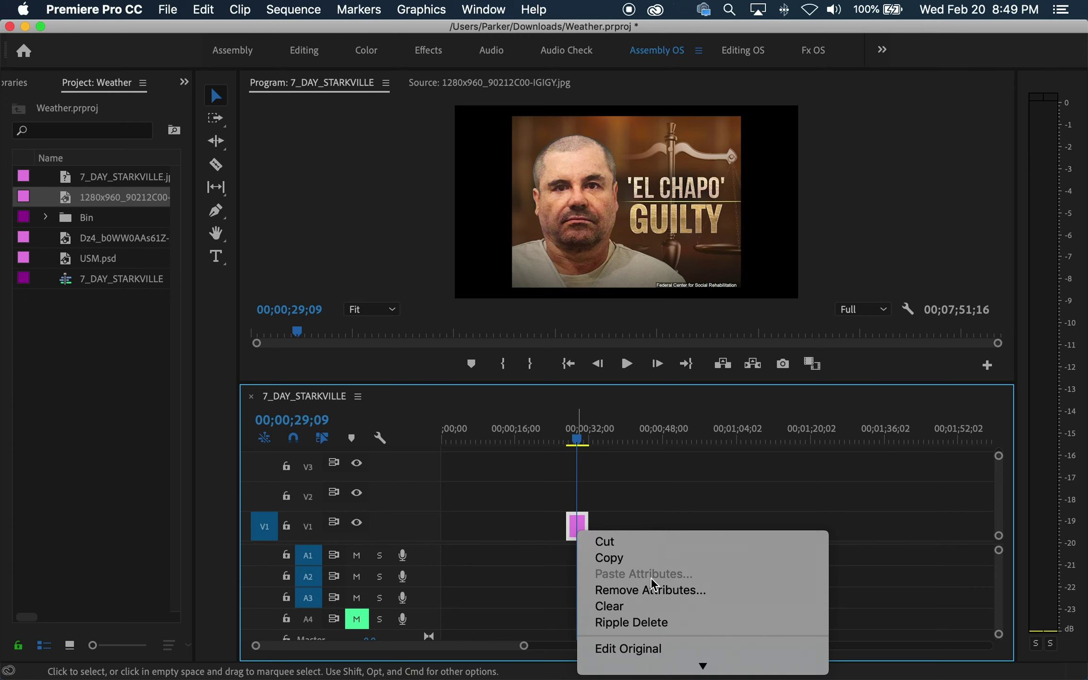
Apply Set to Frame Size to the El Chapo clip and move it up to track V2.
{"action": "scroll", "coordinate": [652, 584], "scroll_direction": "down", "scroll_amount": 5}
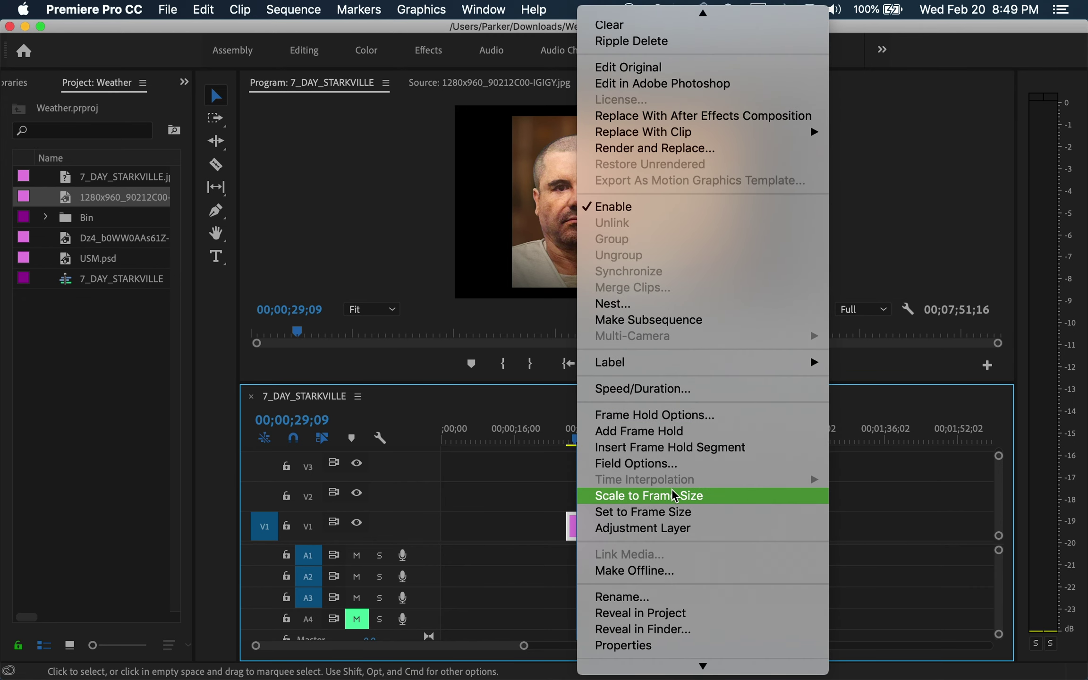
{"action": "left_click", "coordinate": [687, 513]}
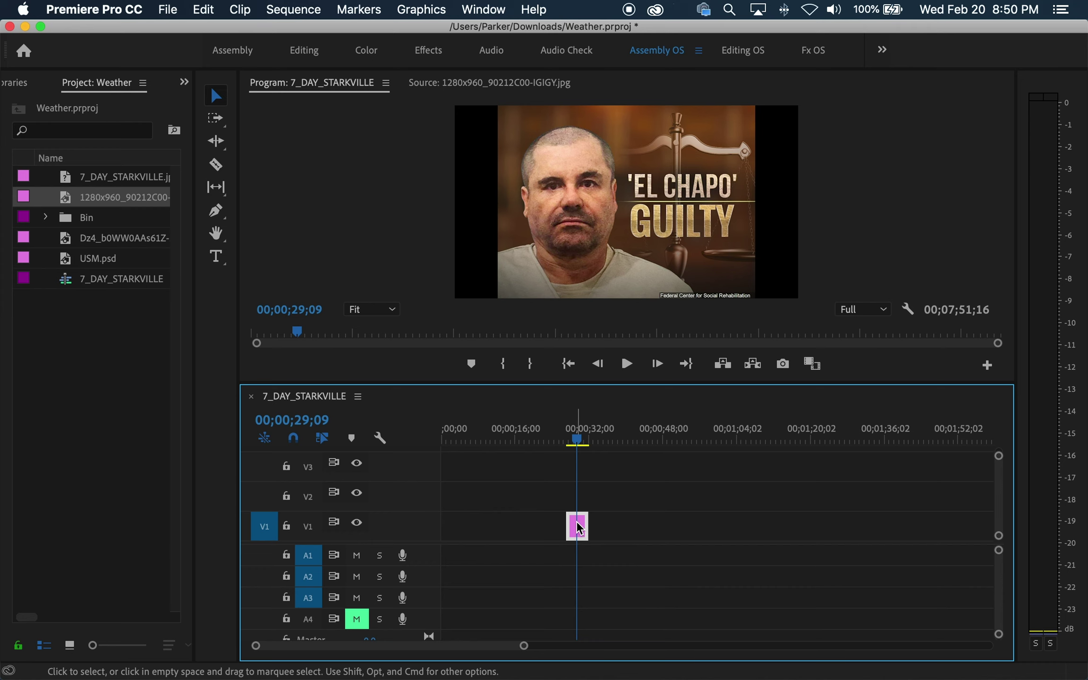
{"action": "left_click_drag", "start_coordinate": [578, 531], "coordinate": [580, 510]}
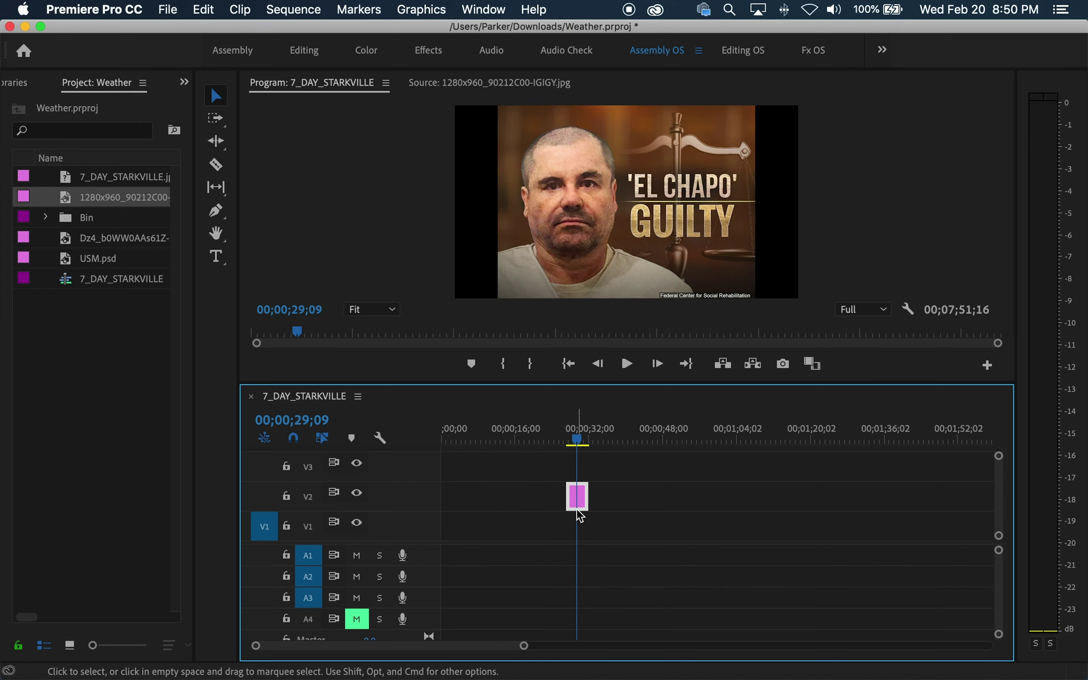
Duplicate the El Chapo clip back onto V1 beneath the V2 copy and select the lower clip.
{"action": "mouse_move", "coordinate": [581, 511]}
{"action": "left_mouse_down"}
{"action": "mouse_move", "coordinate": [579, 530]}
{"action": "mouse_move", "coordinate": [581, 497]}
{"action": "mouse_move", "coordinate": [582, 525]}
{"action": "left_mouse_up"}
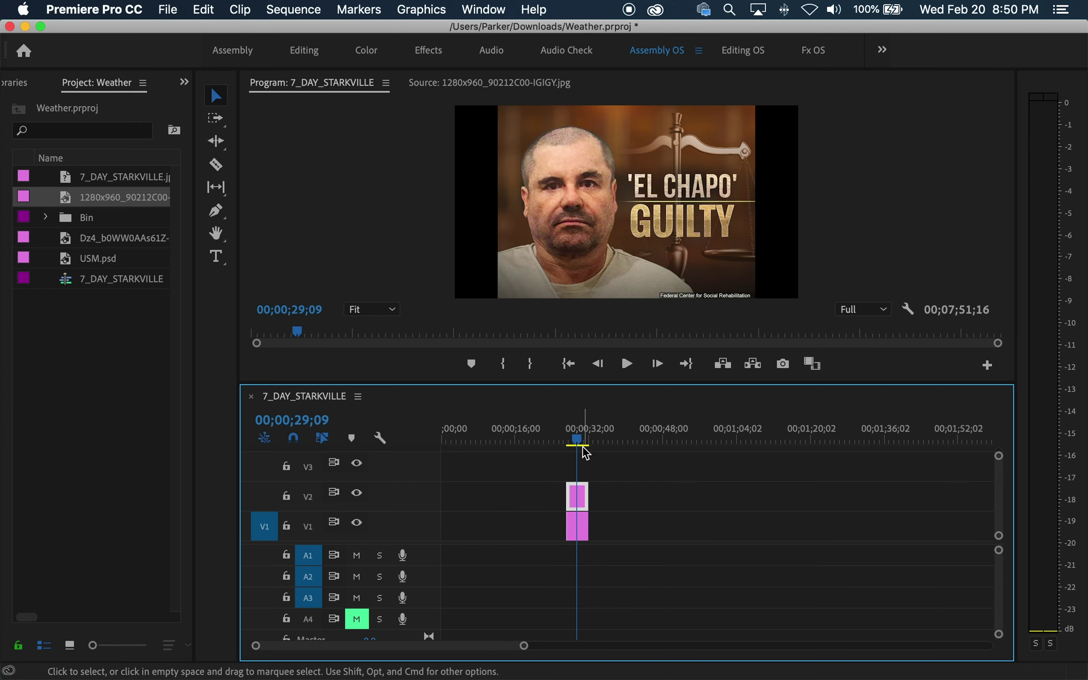
{"action": "left_click", "coordinate": [577, 525]}
{"action": "left_click", "coordinate": [743, 50]}
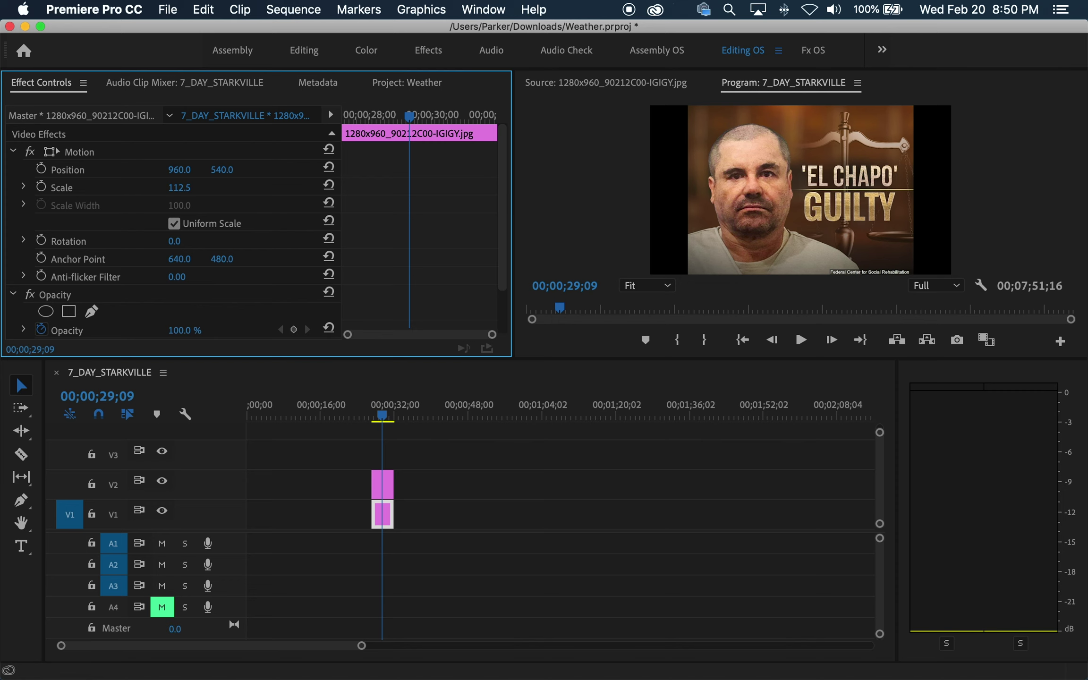
Raise the V1 El Chapo clip's Scale from 112.5 to 151.5 so it fills the 16:9 frame.
{"action": "left_click_drag", "start_coordinate": [180, 188], "coordinate": [199, 187]}
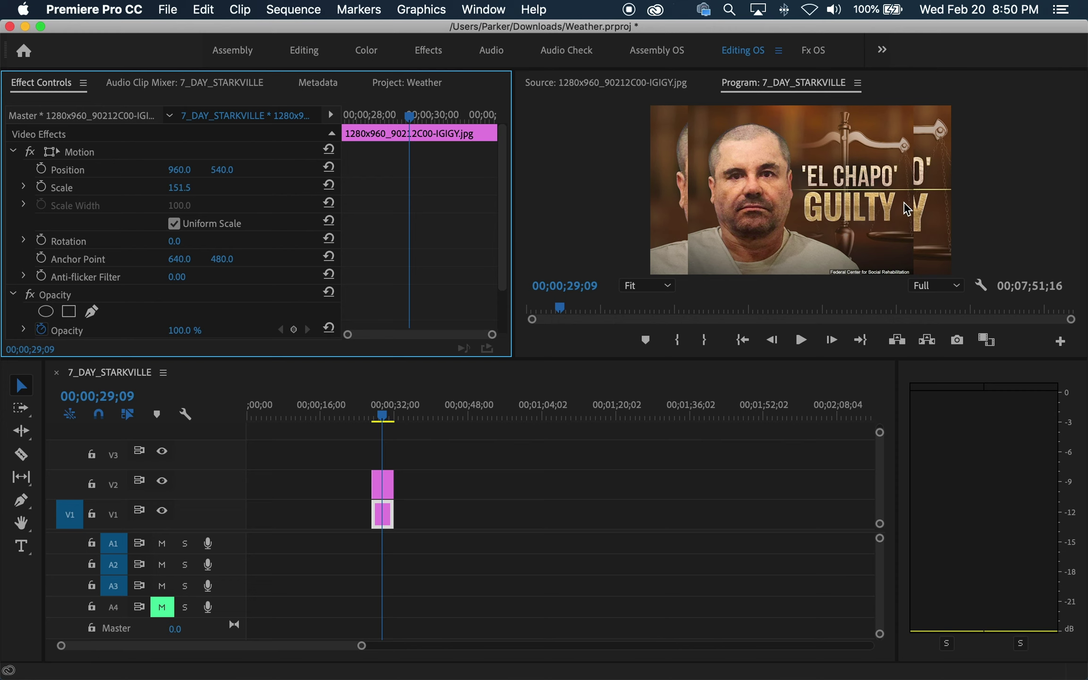
{"action": "scroll", "coordinate": [253, 294], "scroll_direction": "down", "scroll_amount": 3}
{"action": "scroll", "coordinate": [252, 294], "scroll_direction": "up", "scroll_amount": 3}
Drag Gaussian Blur from Effects > Favorites onto the lower V1 El Chapo clip.
{"action": "left_click", "coordinate": [811, 51]}
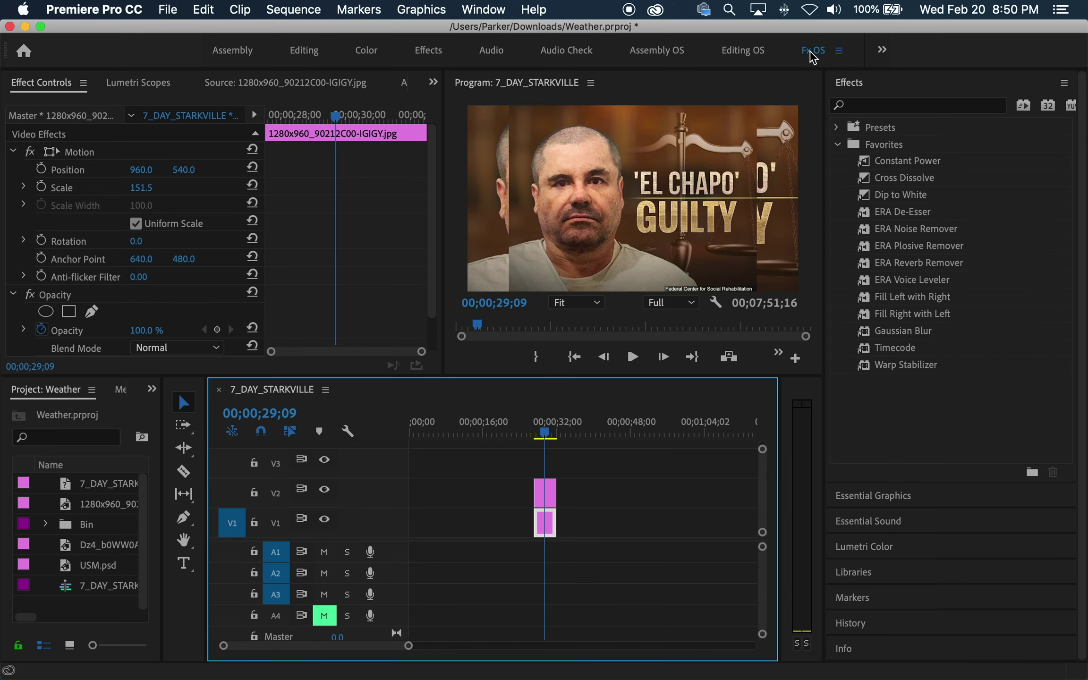
{"action": "left_click", "coordinate": [839, 144]}
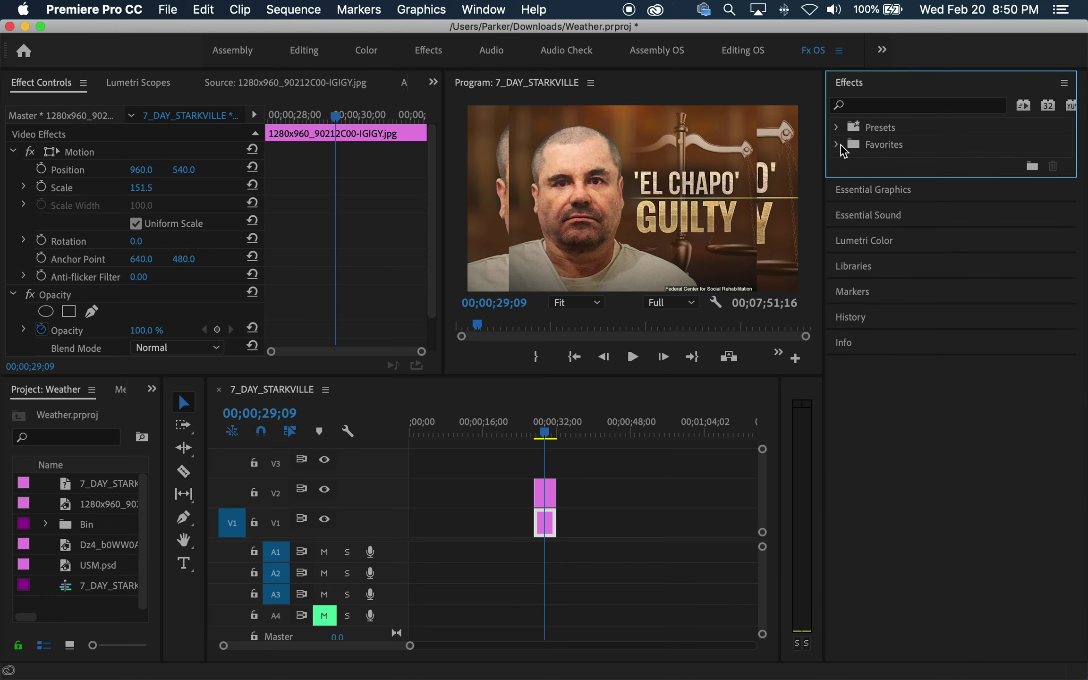
{"action": "left_click", "coordinate": [839, 144]}
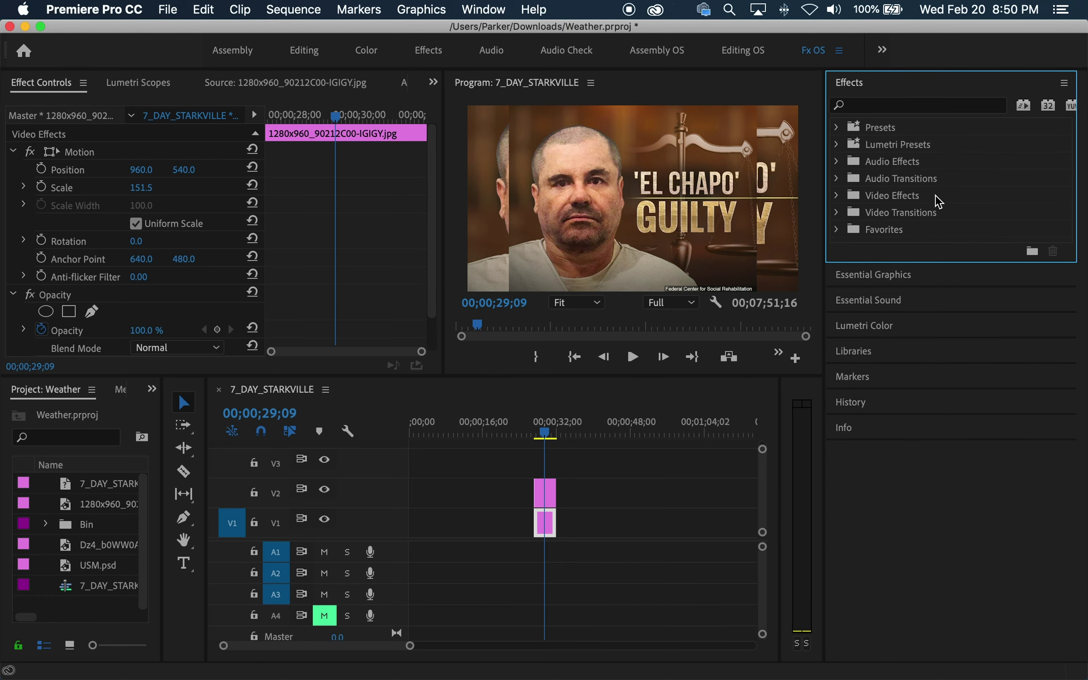
{"action": "left_click", "coordinate": [834, 230]}
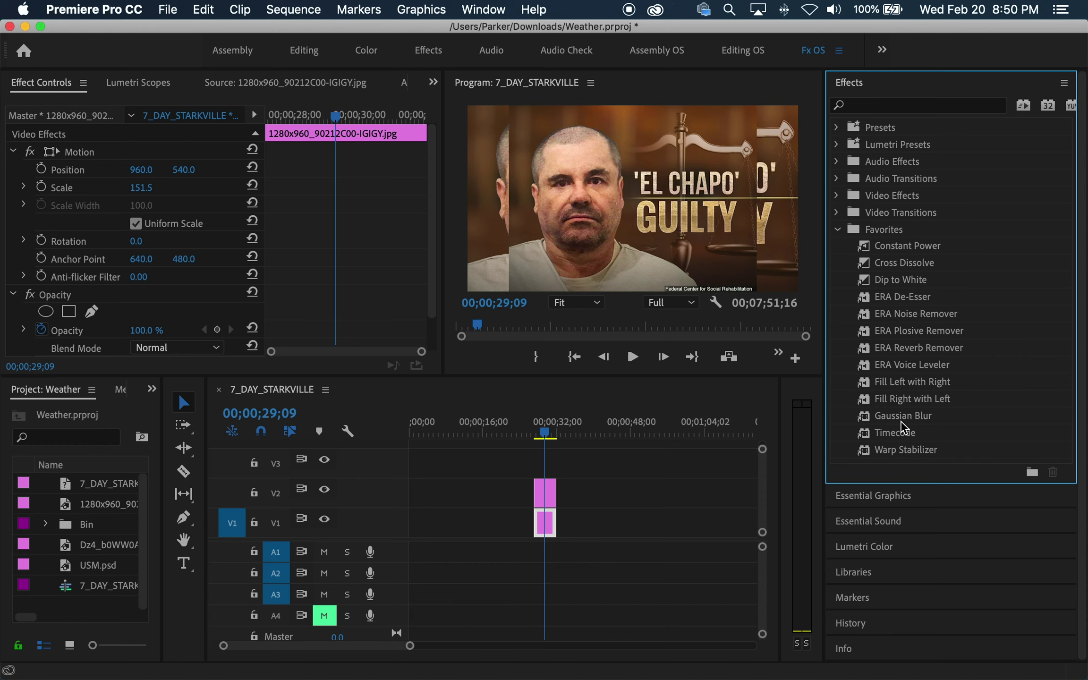
{"action": "left_click_drag", "start_coordinate": [903, 424], "coordinate": [549, 526]}
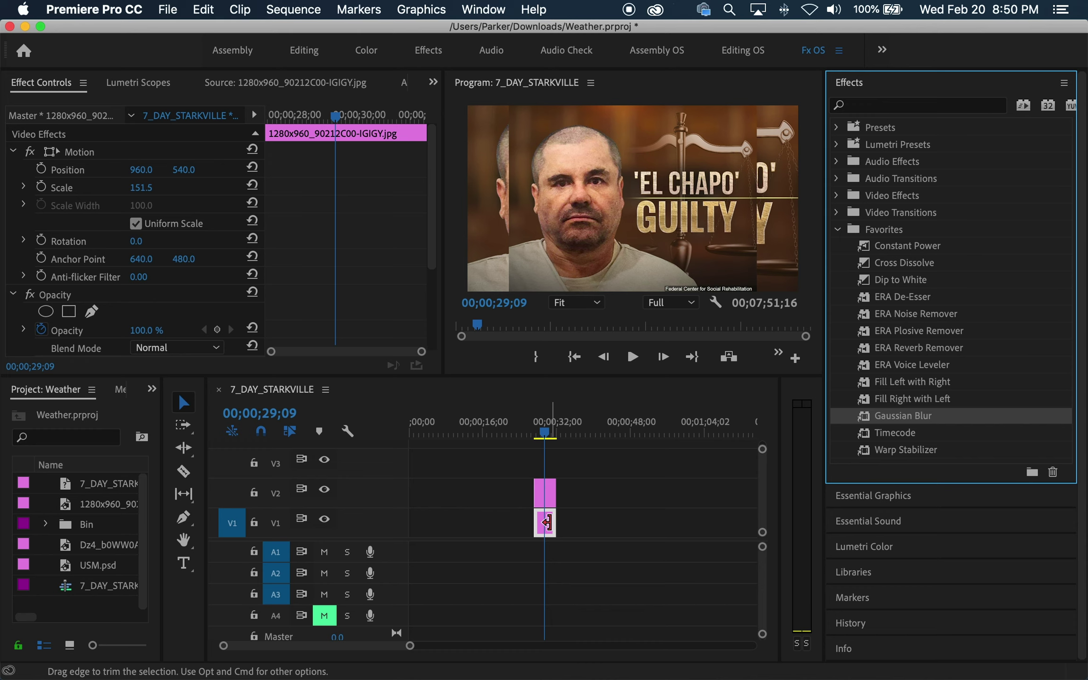
{"action": "scroll", "coordinate": [335, 292], "scroll_direction": "down", "scroll_amount": 5}
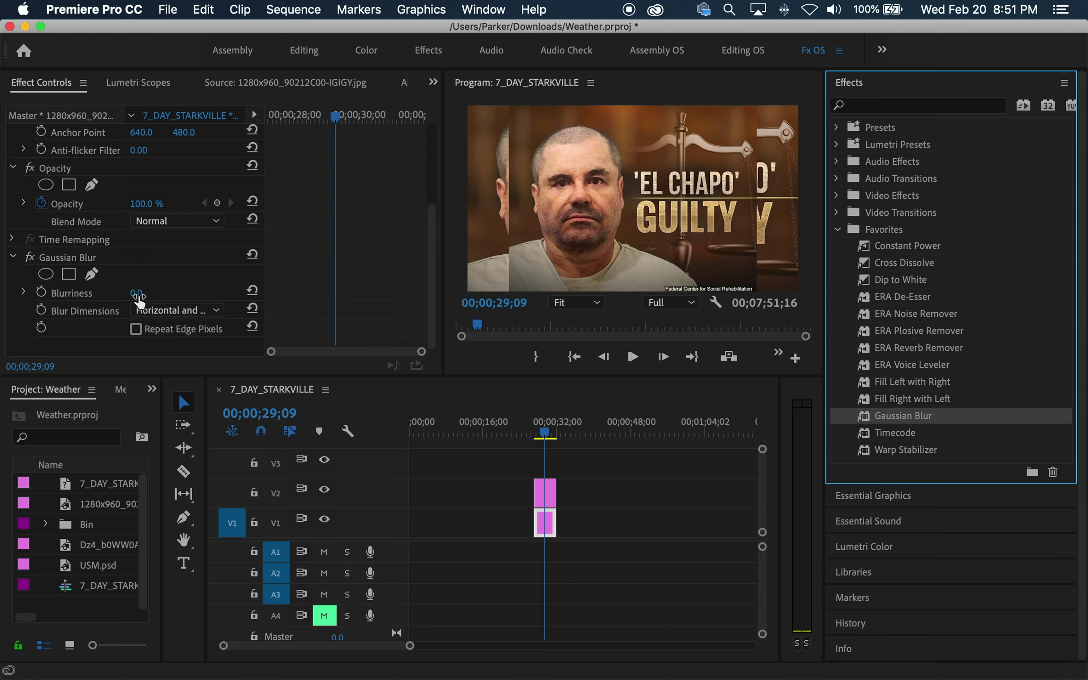
Try Gaussian Blur Blurriness values of 79, 1000 and 100 on the lower clip.
{"action": "left_click", "coordinate": [139, 294]}
{"action": "left_click_drag", "start_coordinate": [139, 294], "coordinate": [154, 292]}
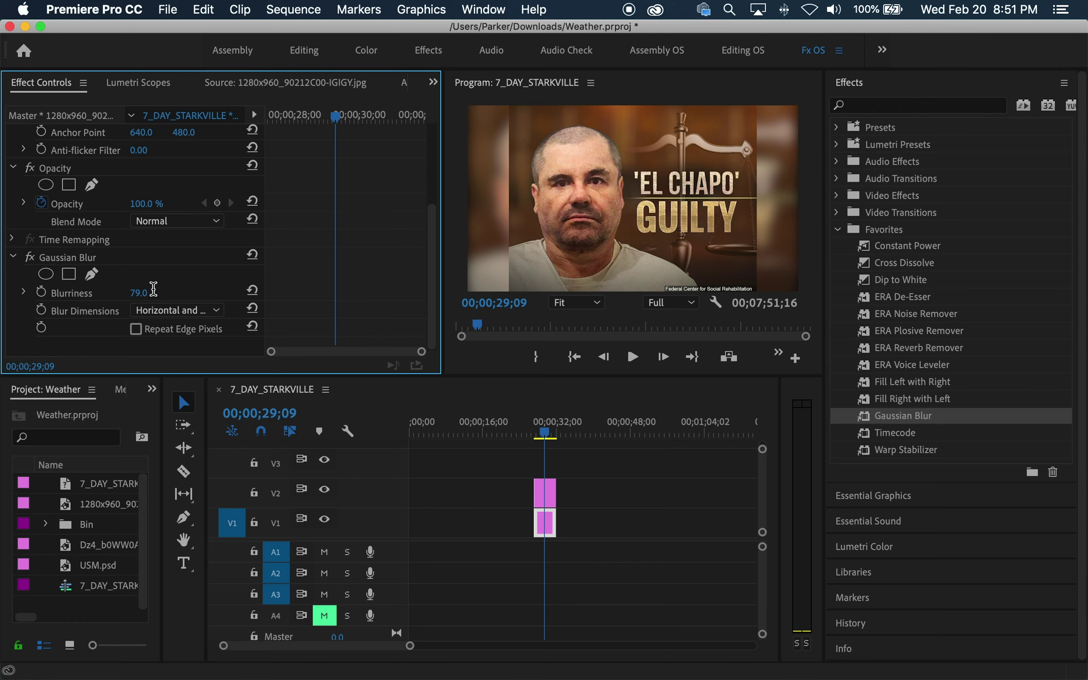
{"action": "left_click", "coordinate": [154, 293]}
{"action": "type", "text": "1000"}
{"action": "key", "text": "Return"}
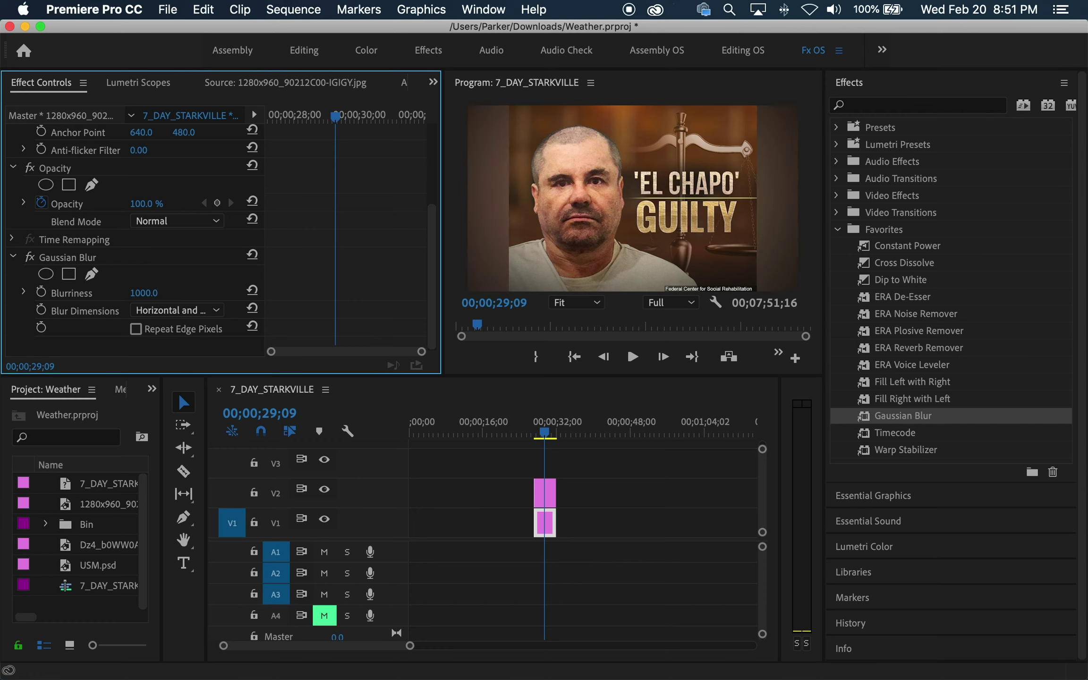
{"action": "left_click", "coordinate": [153, 292]}
{"action": "type", "text": "100"}
{"action": "key", "text": "Return"}
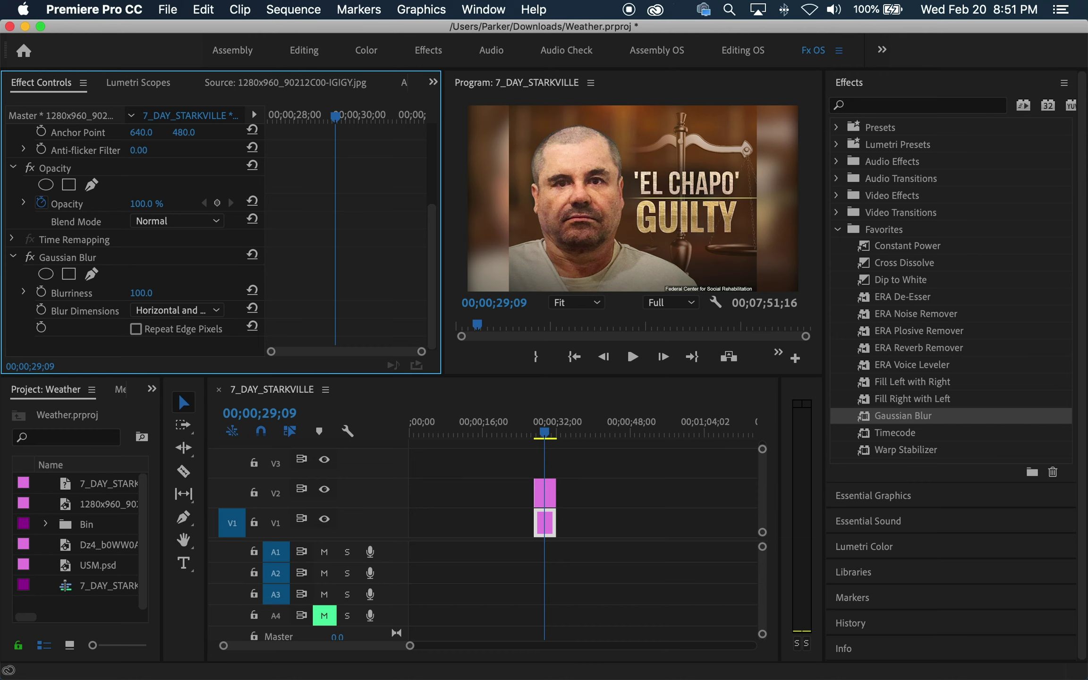
Save the project and set the lower clip's Blurriness to 60.
{"action": "left_click", "coordinate": [153, 288]}
{"action": "key", "text": "super+s"}
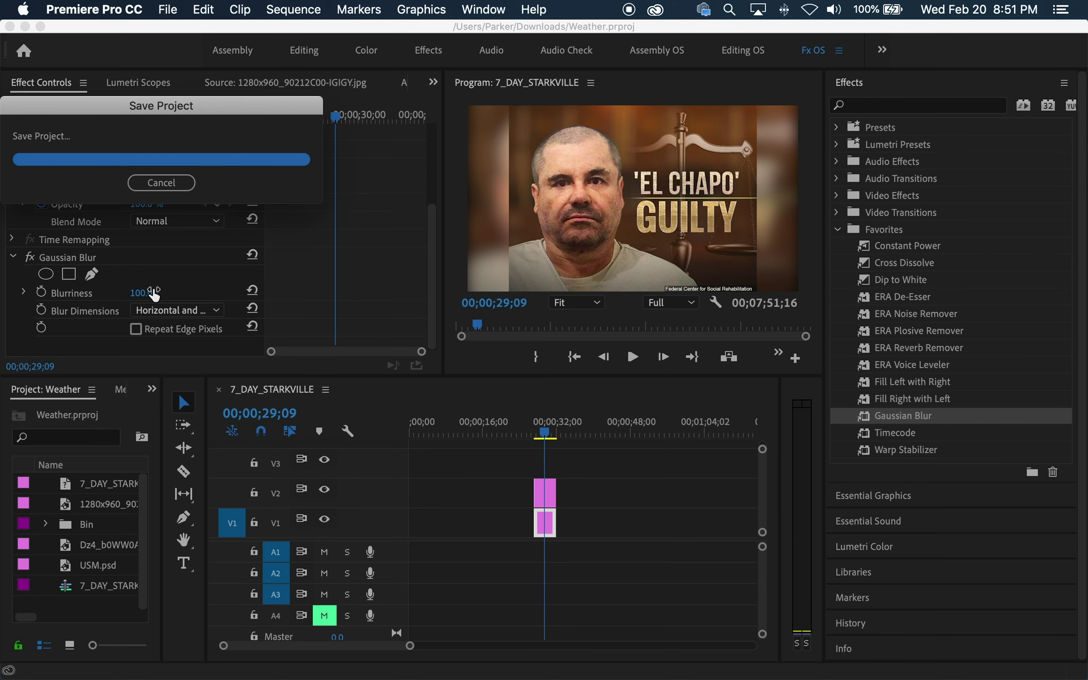
{"action": "left_click", "coordinate": [154, 292]}
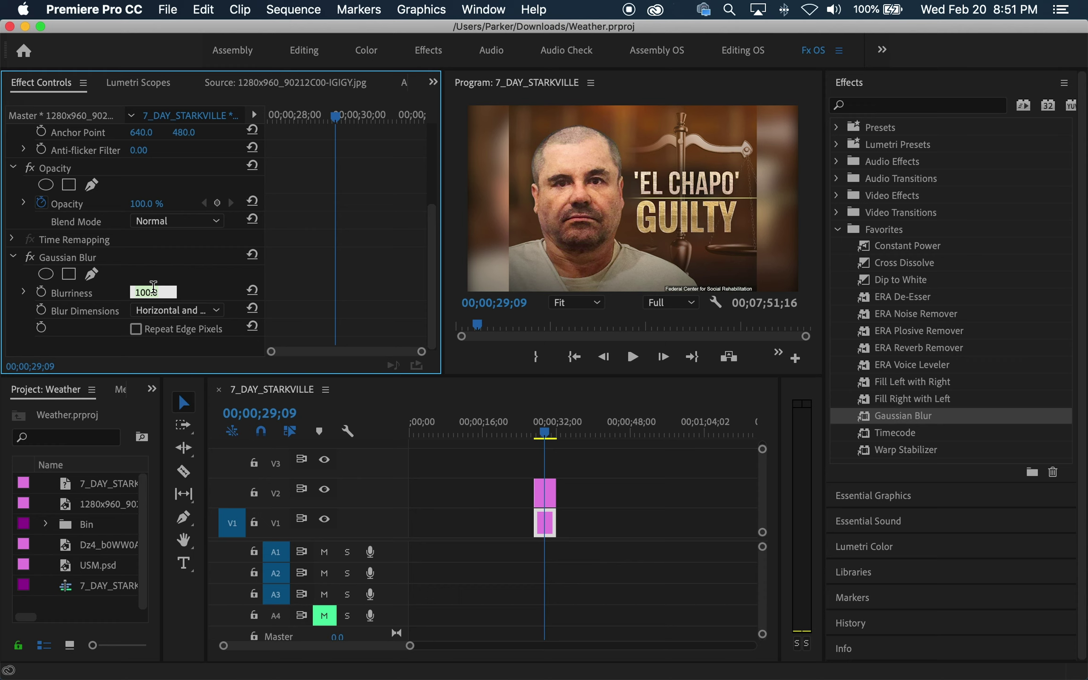
{"action": "type", "text": "60"}
{"action": "key", "text": "Return"}
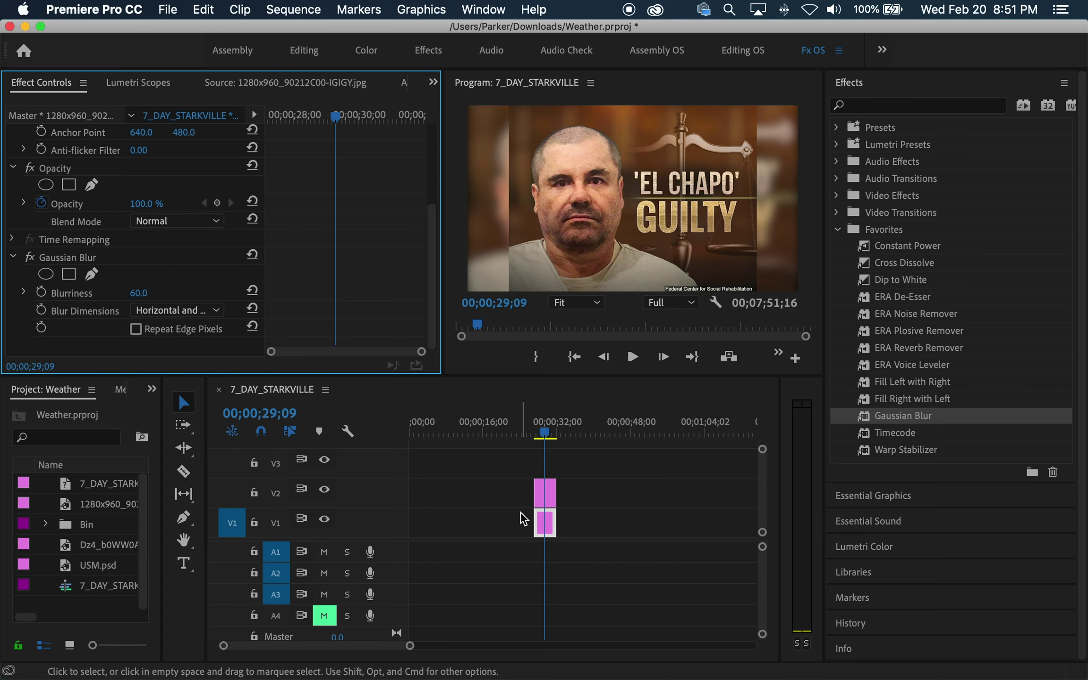
Zoom out the timeline and put the playhead at 00;07;49;05 on the Dz4 baseball score clip.
{"action": "key", "text": "minus"}
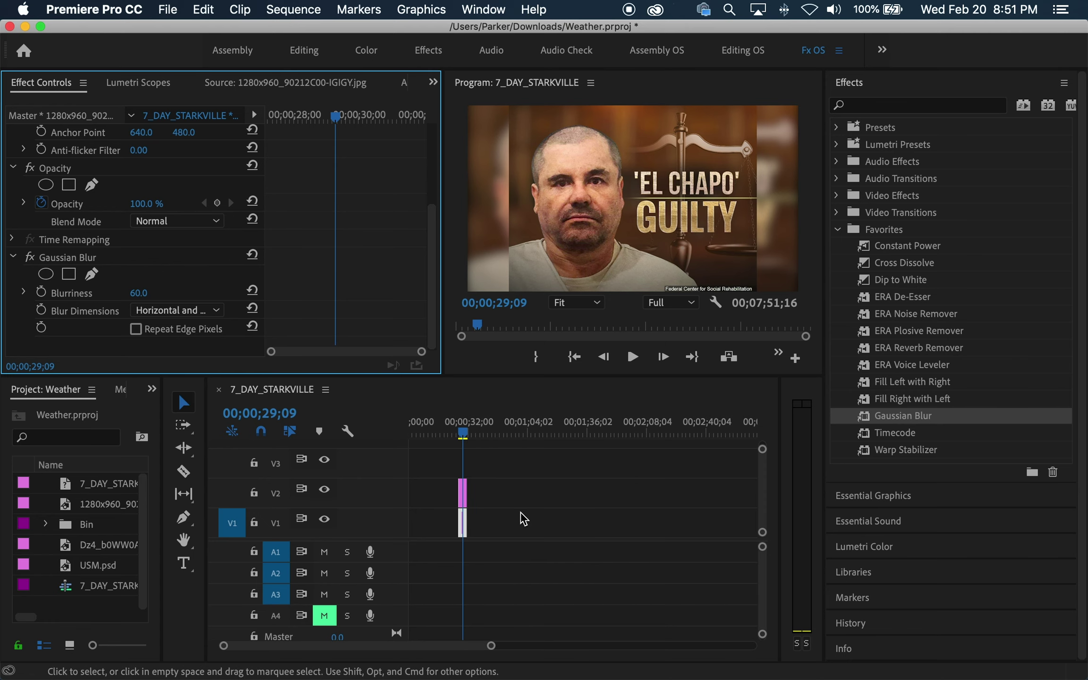
{"action": "key", "text": "minus"}
{"action": "scroll", "coordinate": [524, 518], "scroll_direction": "right", "scroll_amount": 5}
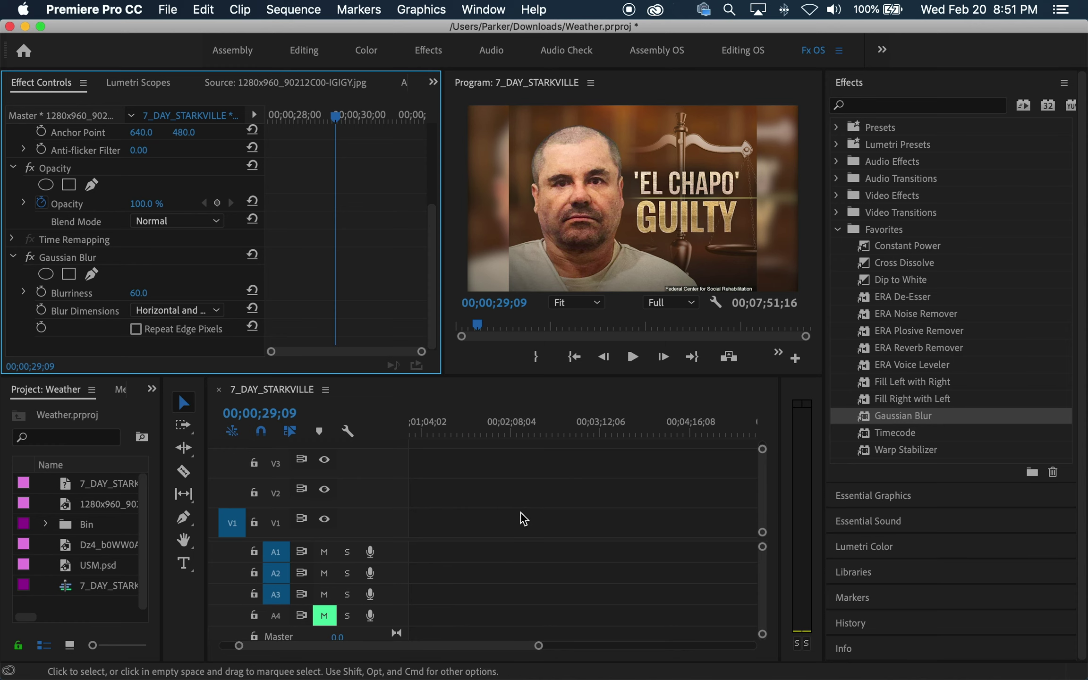
{"action": "scroll", "coordinate": [701, 461], "scroll_direction": "up", "scroll_amount": 5}
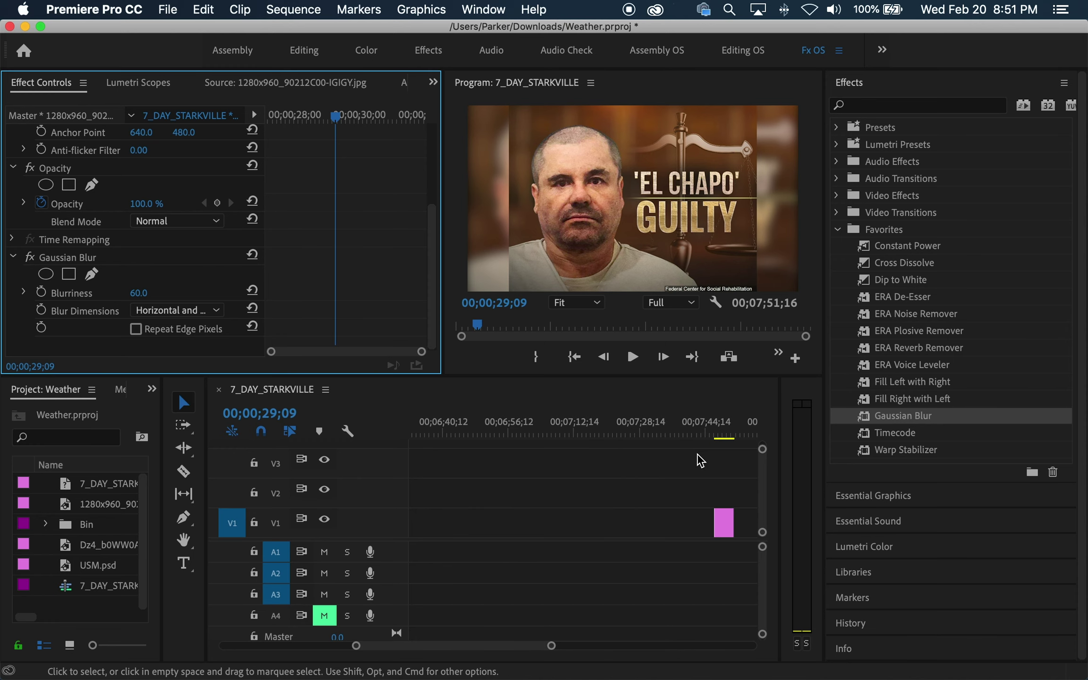
{"action": "left_click", "coordinate": [554, 432]}
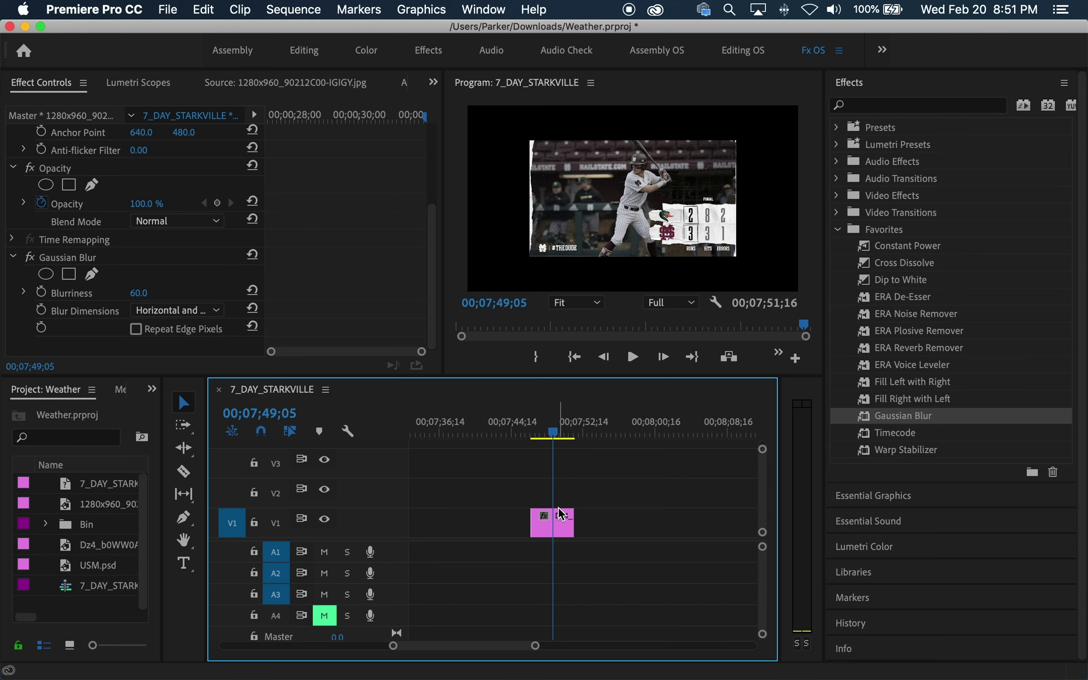
Set the Dz4 score clip to frame size (scale 160.0), move it to V2, then return to 00;00;29;09.
{"action": "right_click", "coordinate": [561, 528]}
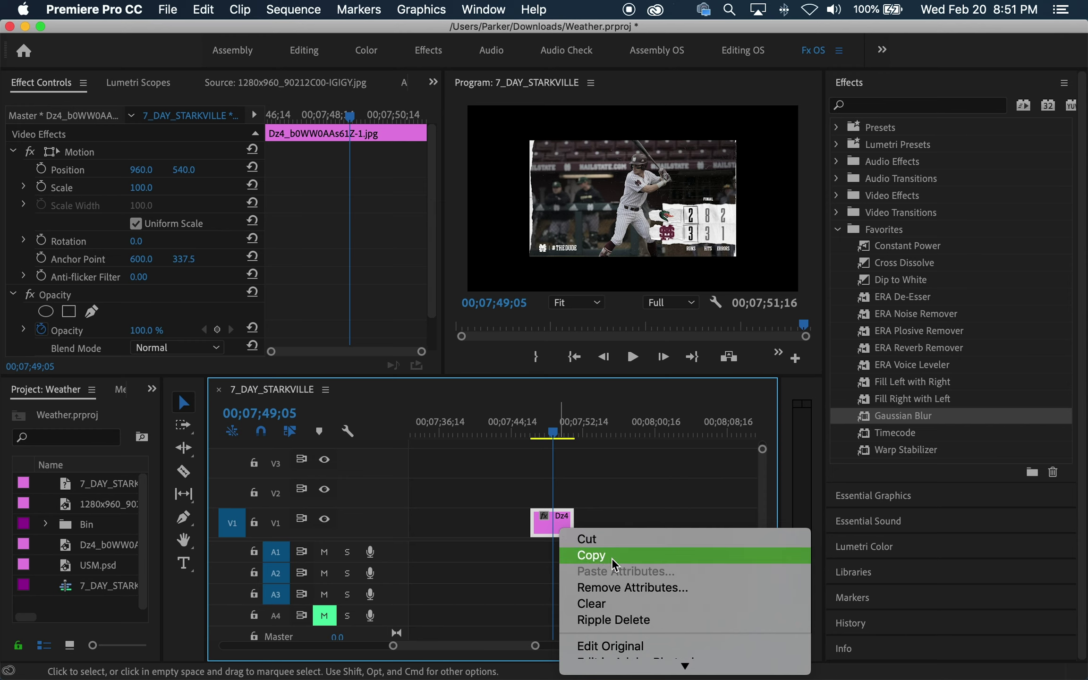
{"action": "scroll", "coordinate": [590, 556], "scroll_direction": "down", "scroll_amount": 10}
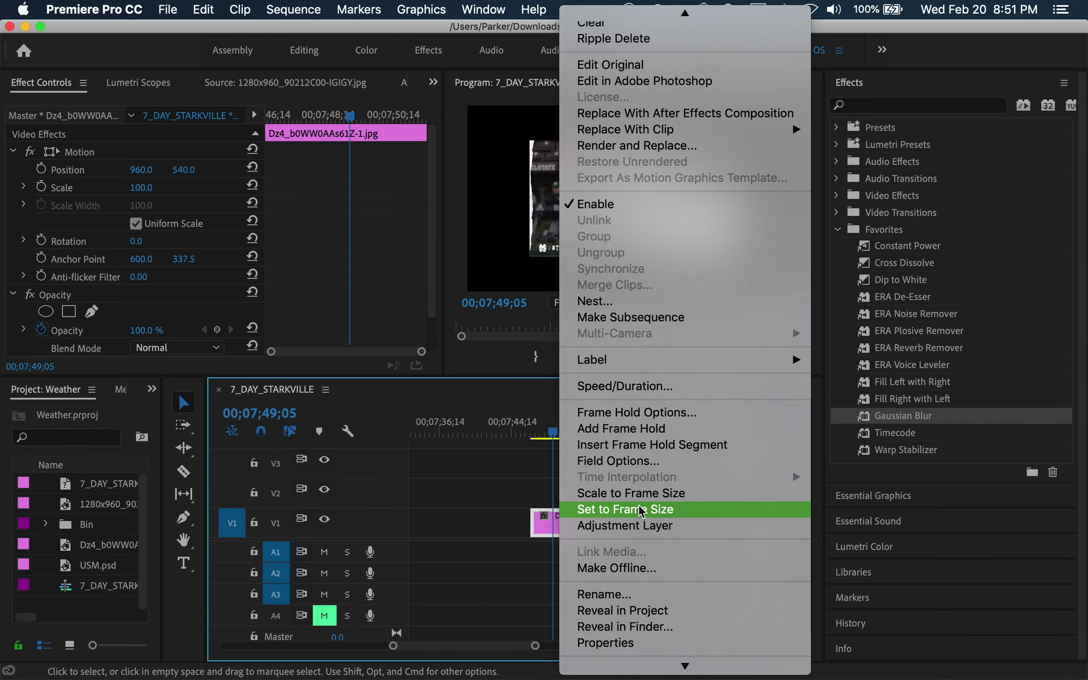
{"action": "left_click", "coordinate": [640, 511]}
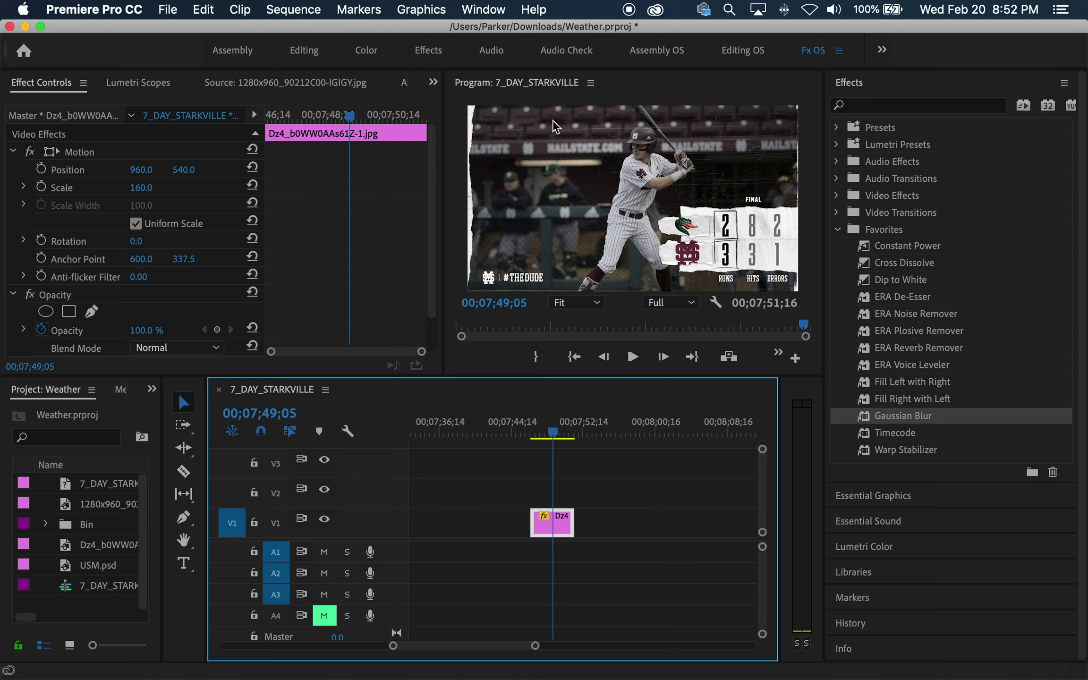
{"action": "left_click_drag", "start_coordinate": [559, 536], "coordinate": [559, 507]}
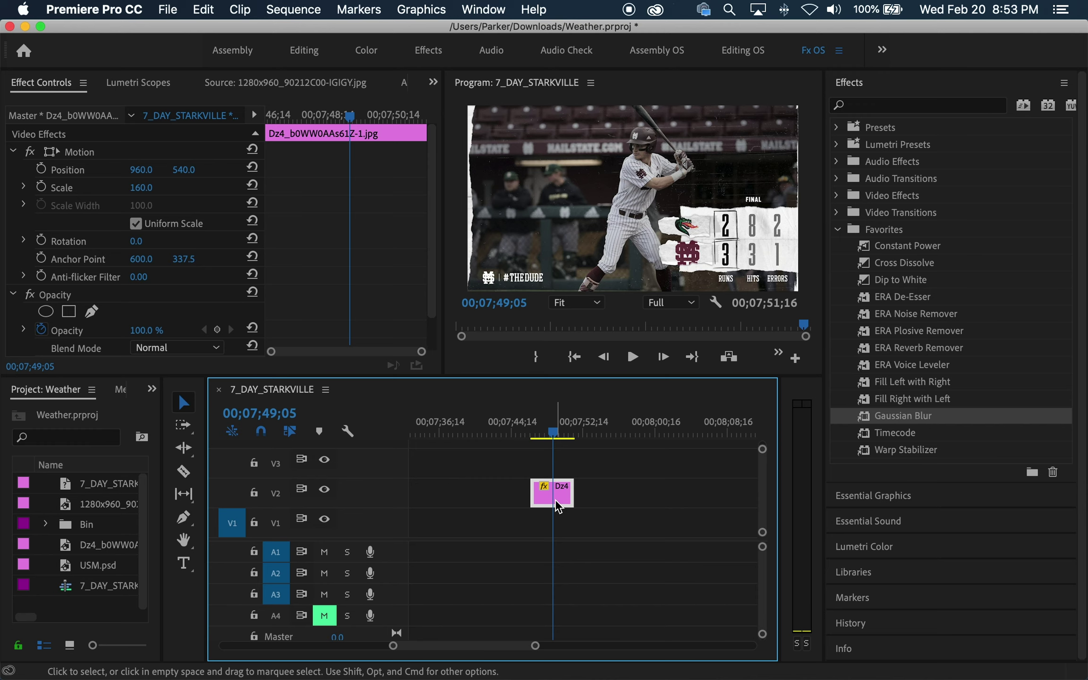
{"action": "scroll", "coordinate": [559, 507], "scroll_direction": "left", "scroll_amount": 15}
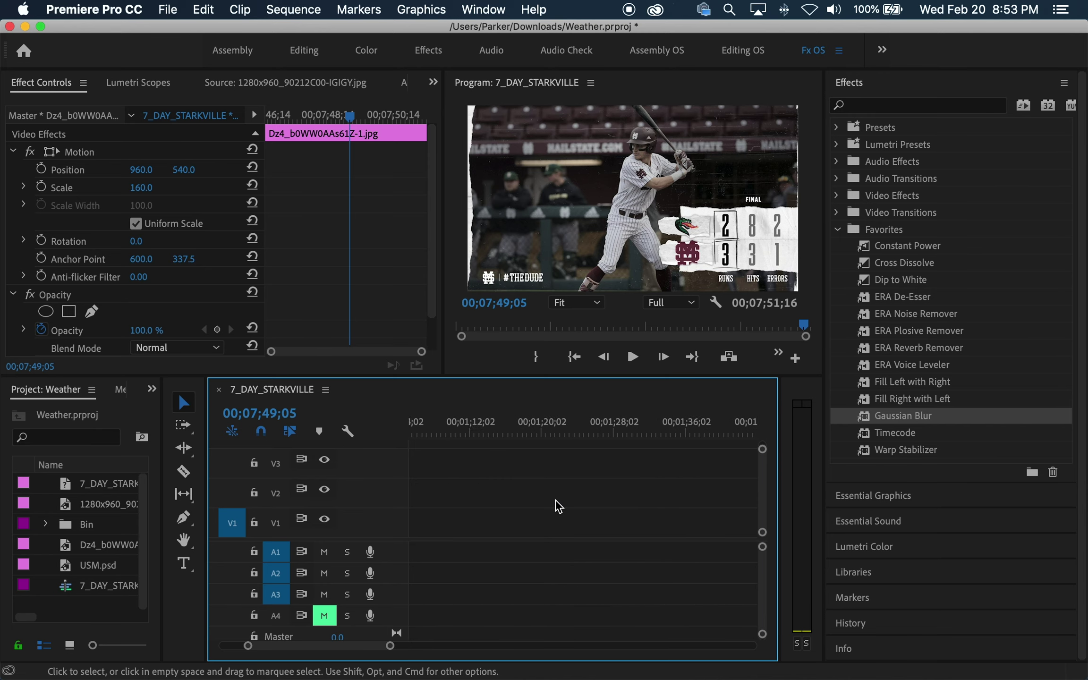
{"action": "left_click", "coordinate": [677, 429]}
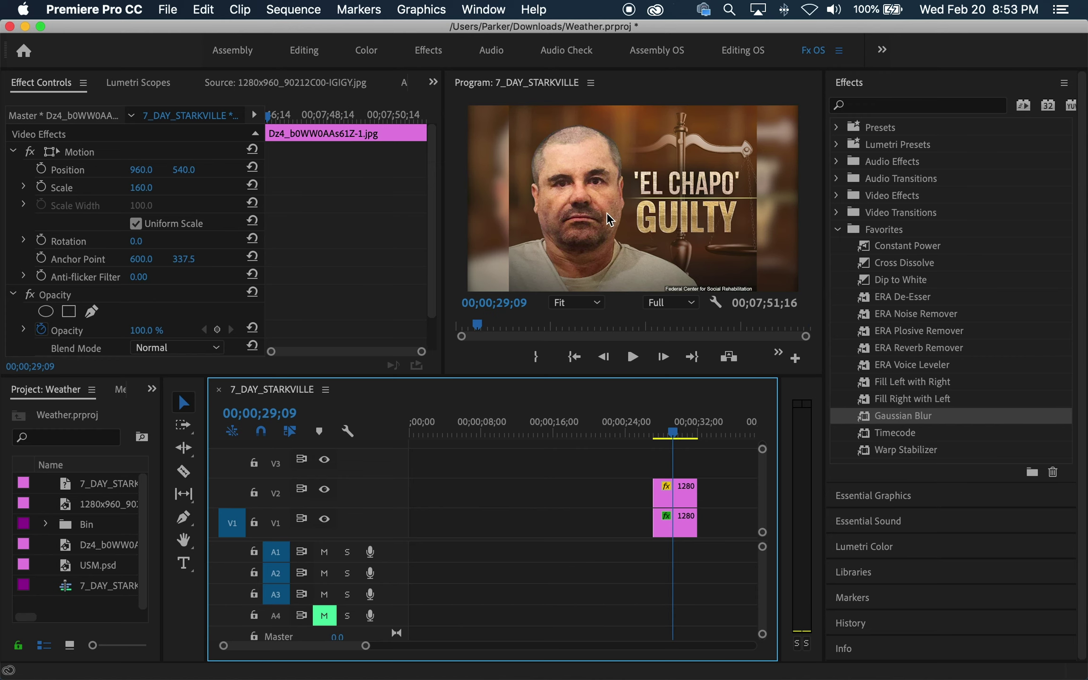